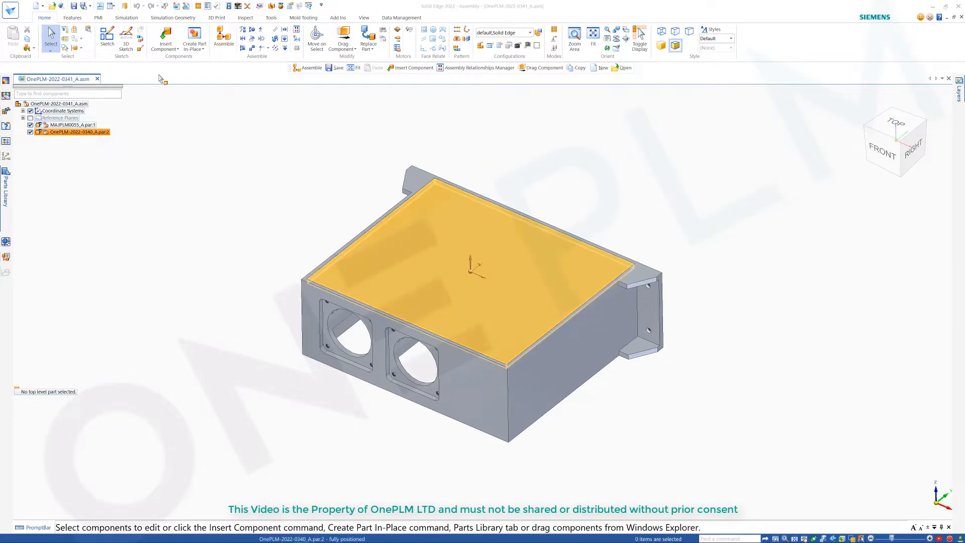
Step: Open the Inter-Part Manager to inspect the assembly's inter-part links, then close it
{"action": "left_click", "coordinate": [271, 18]}
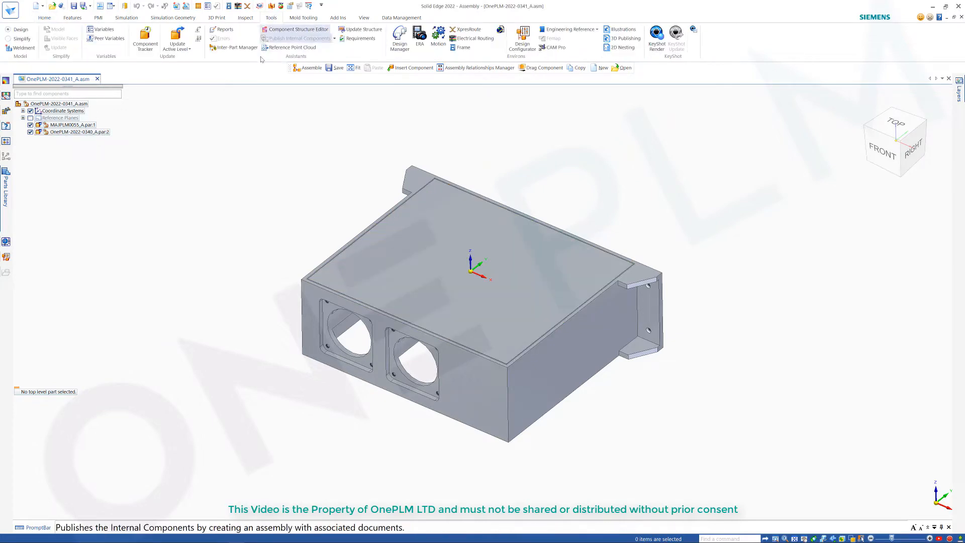
{"action": "left_click", "coordinate": [235, 47]}
{"action": "right_click", "coordinate": [230, 140]}
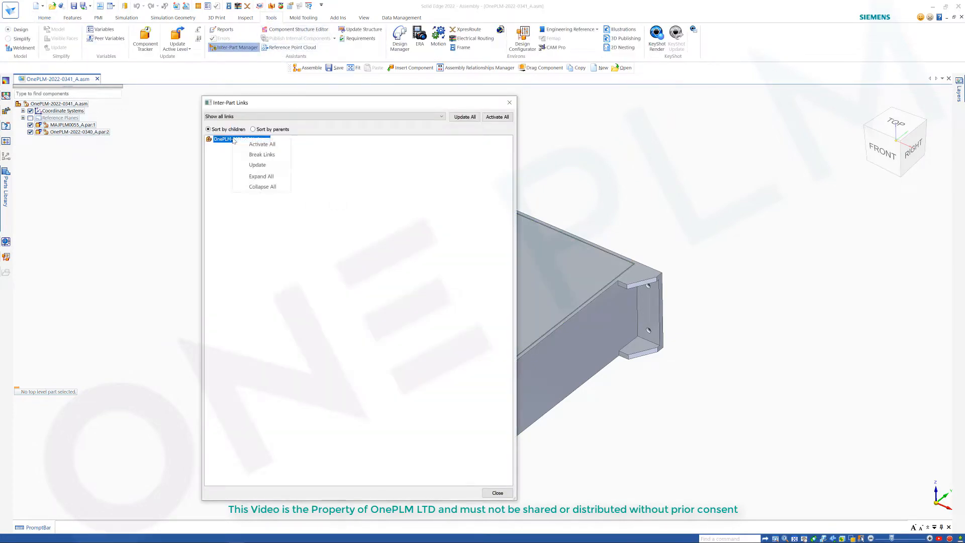
{"action": "left_click", "coordinate": [500, 496]}
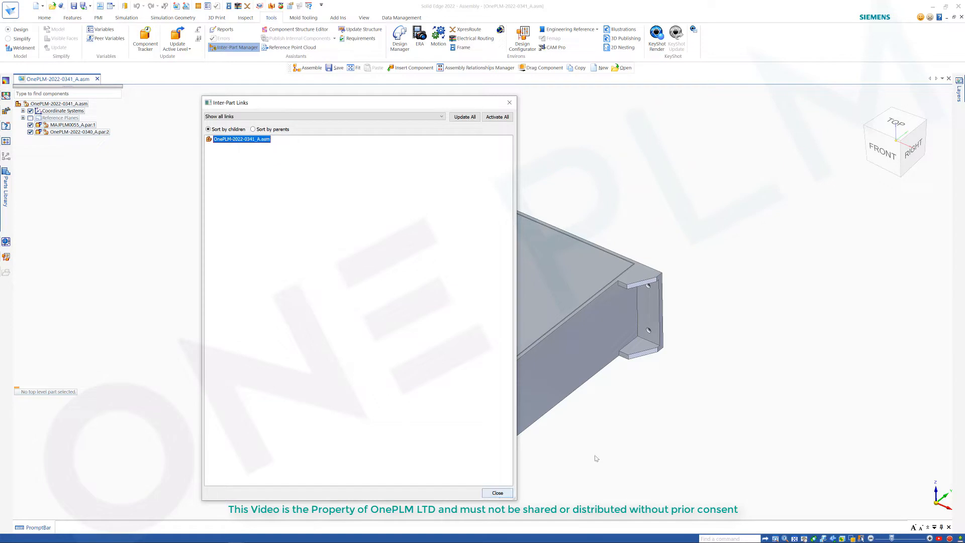
{"action": "left_click", "coordinate": [509, 103]}
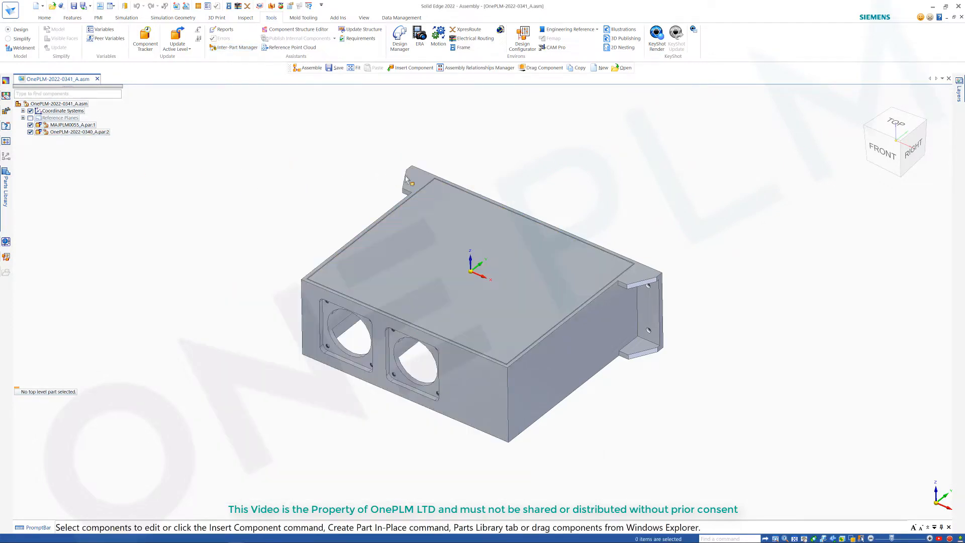
Step: Open peer variables for the MAJPLM0055_A housing and set Protrusion 1's V361 to 200 mm
{"action": "left_click", "coordinate": [106, 38]}
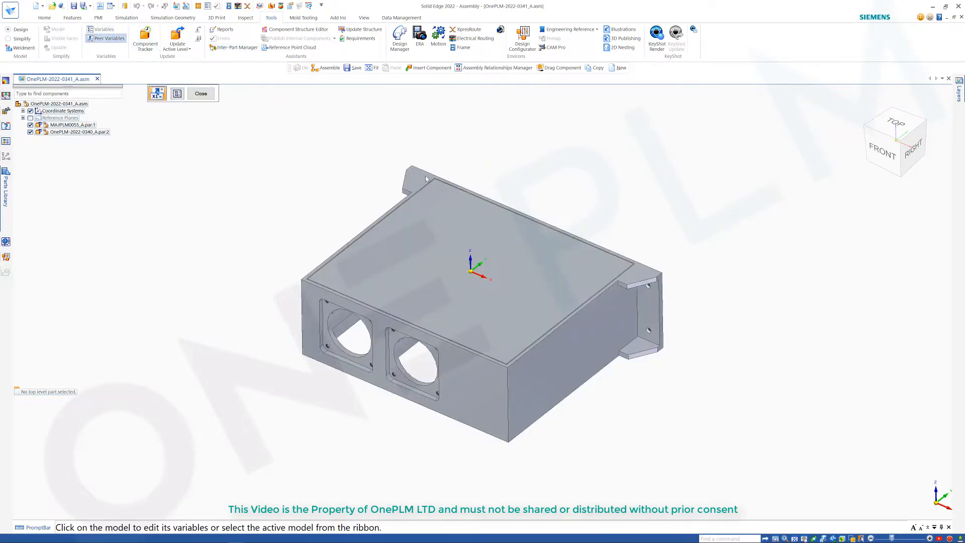
{"action": "left_click", "coordinate": [415, 180]}
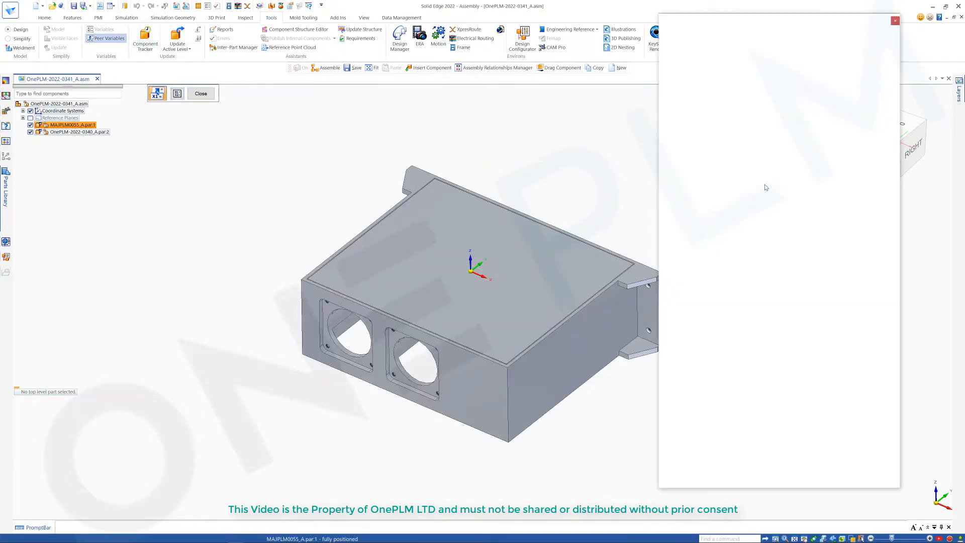
{"action": "left_click", "coordinate": [670, 69]}
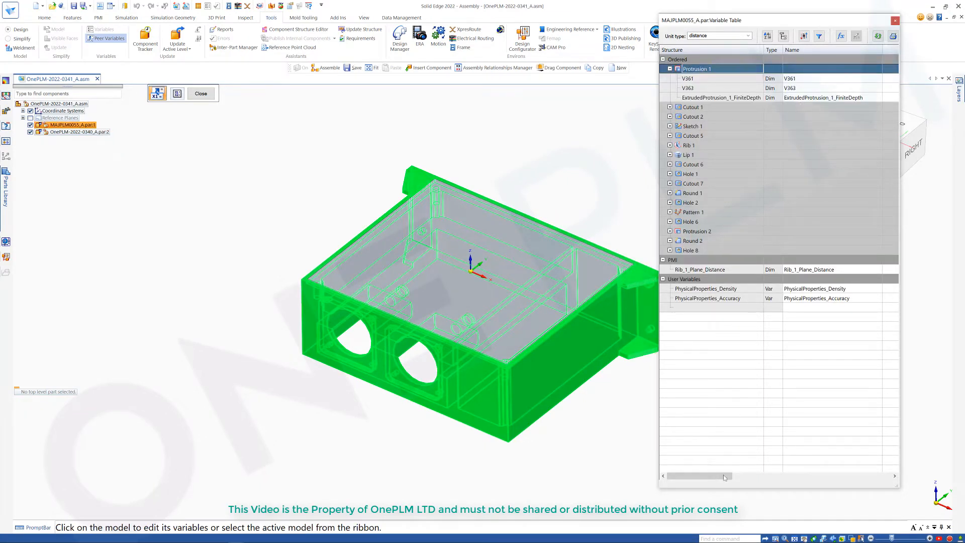
{"action": "left_click_drag", "start_coordinate": [723, 474], "coordinate": [768, 475]}
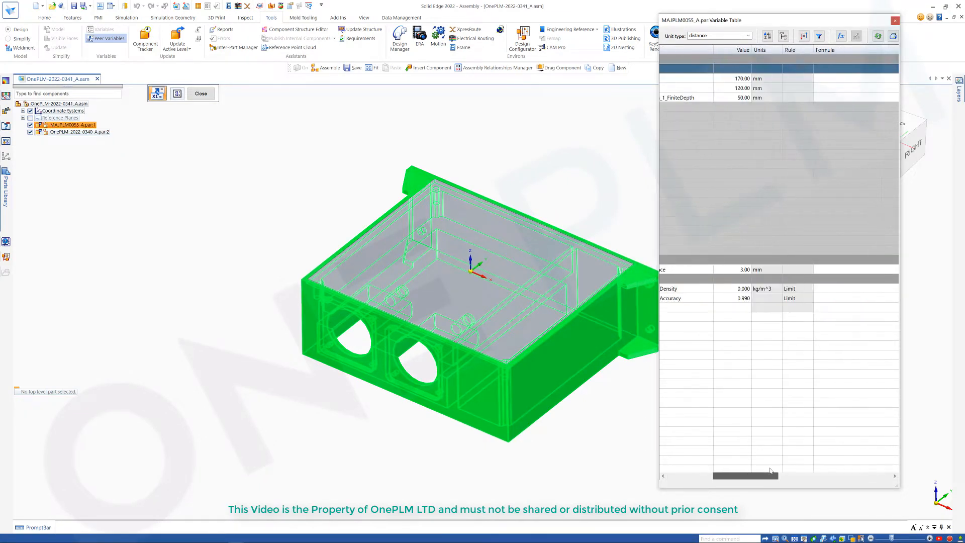
{"action": "left_click", "coordinate": [732, 79]}
{"action": "type", "text": "200"}
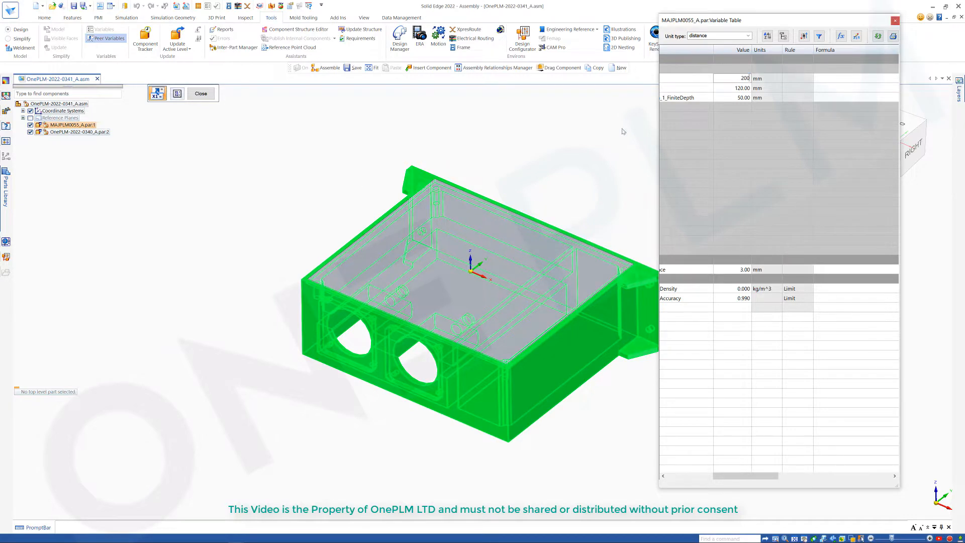
{"action": "key", "text": "Return"}
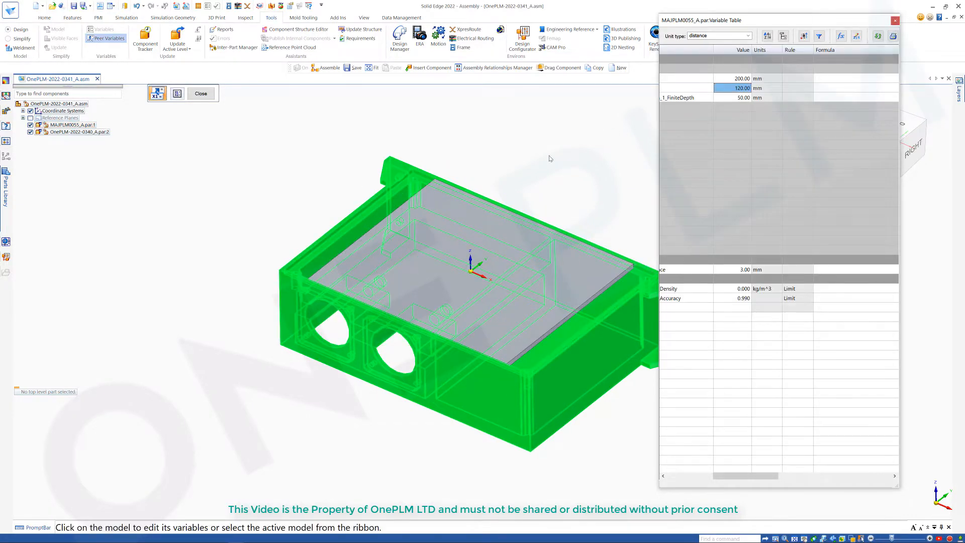
Step: Set the housing's V361 back to 170 mm and close the variable table
{"action": "left_click_drag", "start_coordinate": [872, 23], "coordinate": [913, 54]}
{"action": "scroll", "coordinate": [683, 285], "scroll_direction": "up", "scroll_amount": 2}
{"action": "scroll", "coordinate": [599, 177], "scroll_direction": "down", "scroll_amount": 1}
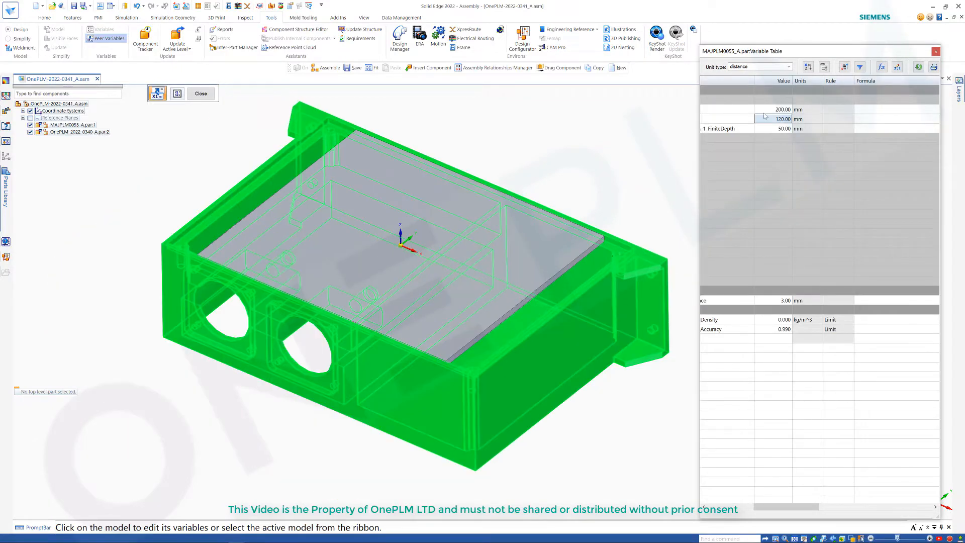
{"action": "left_click", "coordinate": [777, 109]}
{"action": "type", "text": "170"}
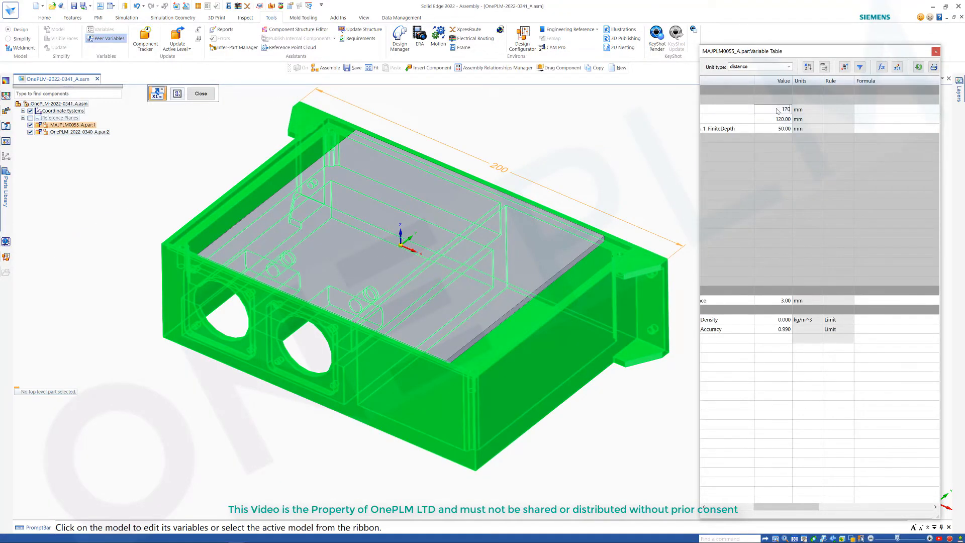
{"action": "key", "text": "Return"}
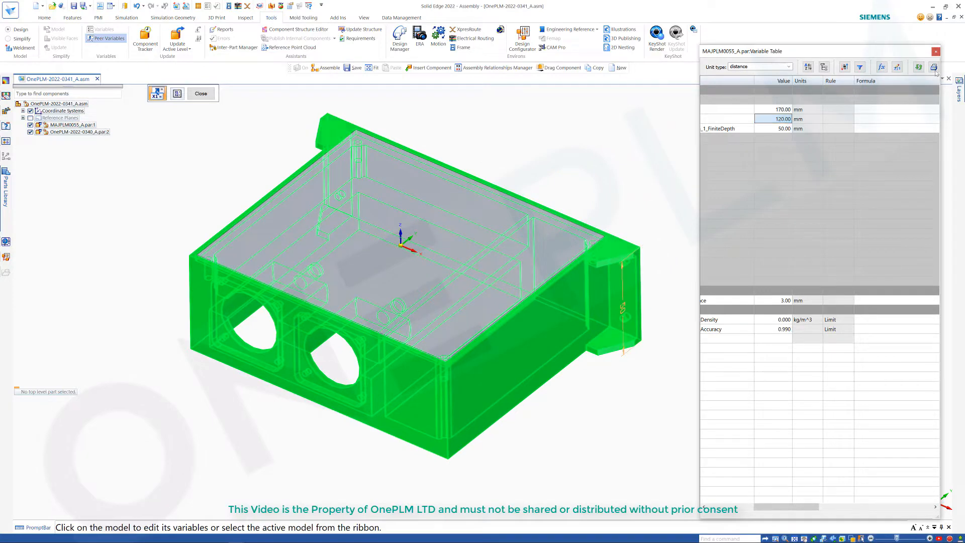
{"action": "left_click", "coordinate": [937, 52]}
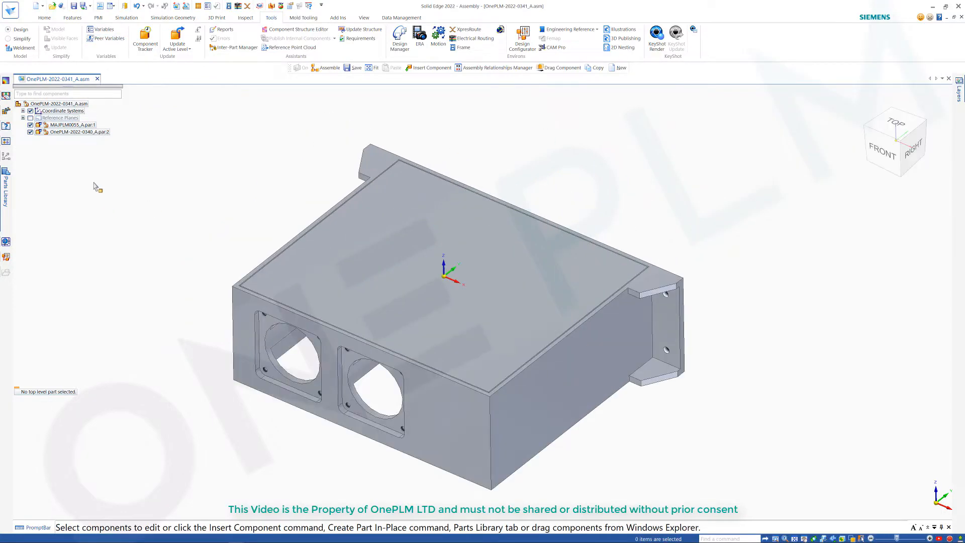
Step: Edit the OnePLM-2022-0340_A cover part in place and open Protrusion 1's definition
{"action": "left_click", "coordinate": [80, 131]}
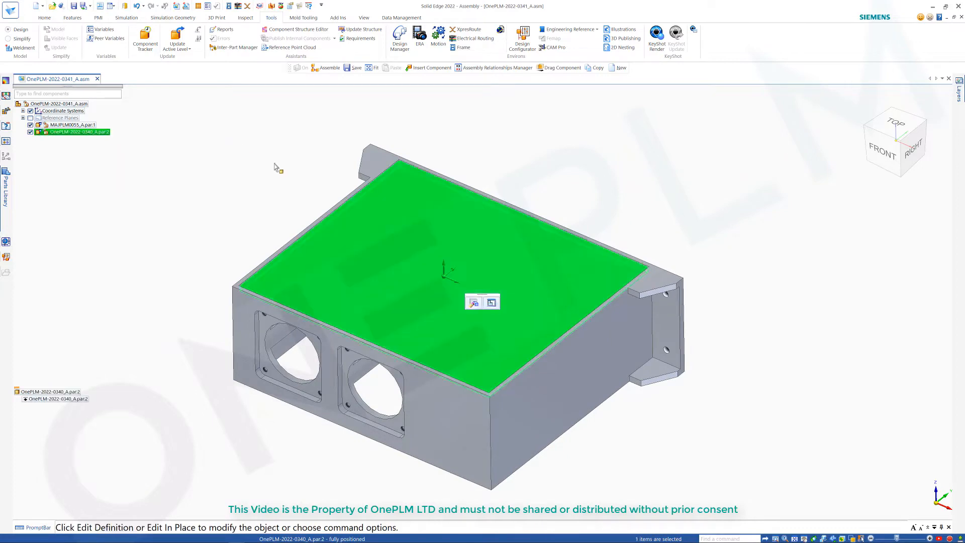
{"action": "left_click", "coordinate": [491, 302]}
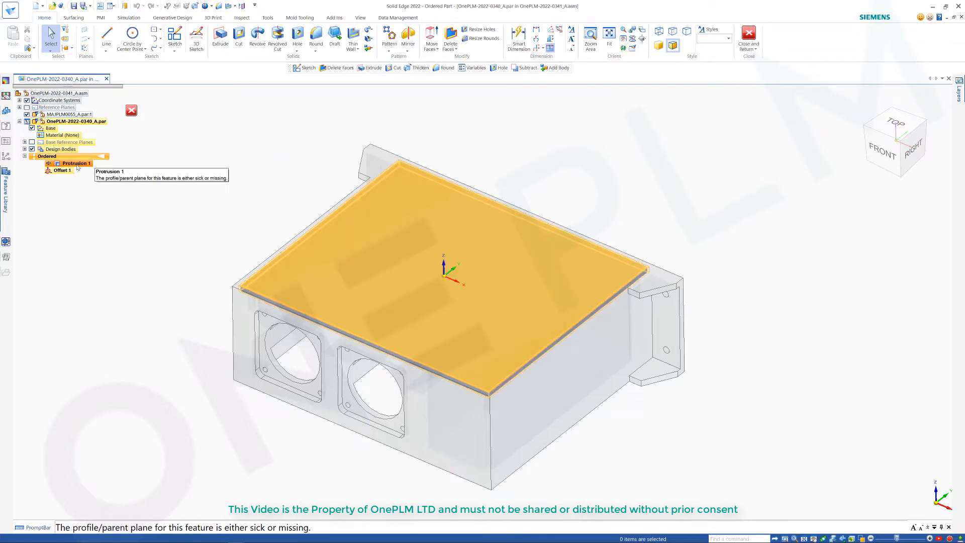
{"action": "left_click", "coordinate": [78, 167]}
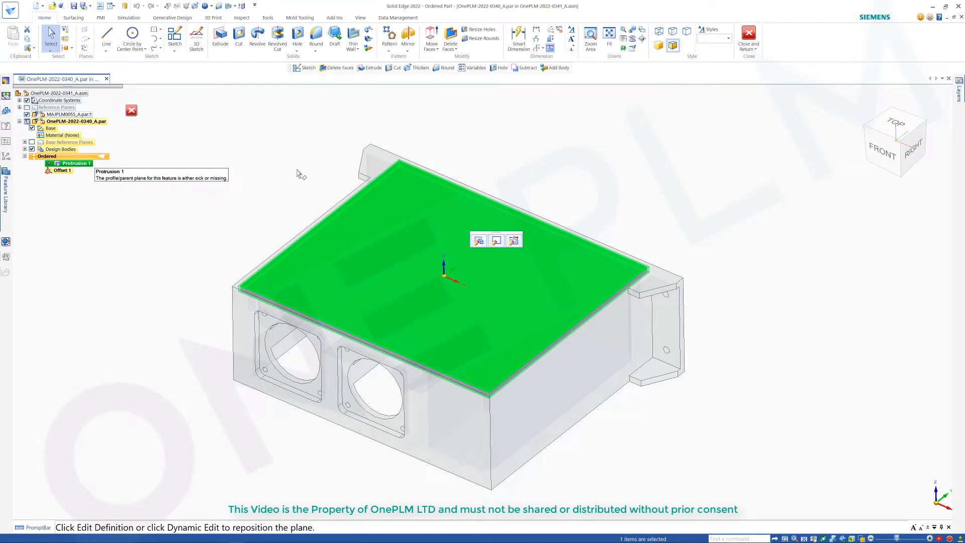
{"action": "left_click", "coordinate": [479, 242]}
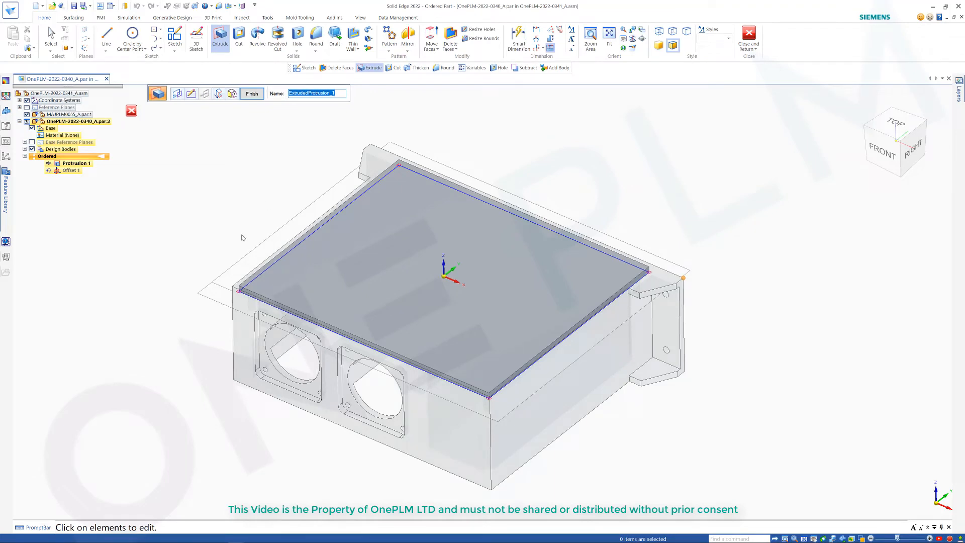
Step: Move Protrusion 1's profile plane onto the housing's top rim face, accepting the lost-relationships warning
{"action": "scroll", "coordinate": [229, 299], "scroll_direction": "up", "scroll_amount": 5}
{"action": "mouse_move", "coordinate": [233, 282]}
{"action": "middle_mouse_down"}
{"action": "mouse_move", "coordinate": [243, 259]}
{"action": "mouse_move", "coordinate": [237, 280]}
{"action": "mouse_move", "coordinate": [231, 269]}
{"action": "middle_mouse_up"}
{"action": "key", "text": "ctrl+f"}
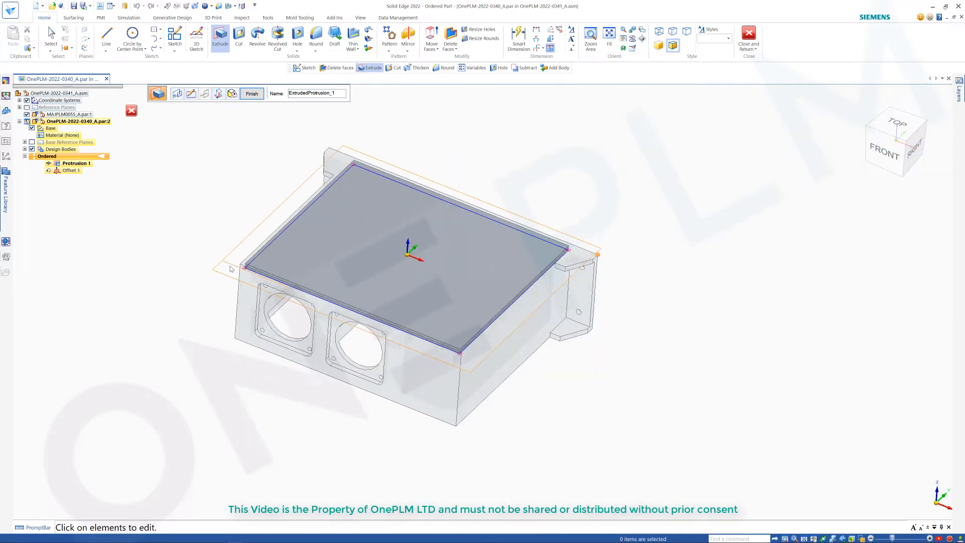
{"action": "scroll", "coordinate": [230, 269], "scroll_direction": "up", "scroll_amount": 1}
{"action": "scroll", "coordinate": [261, 146], "scroll_direction": "up", "scroll_amount": 3}
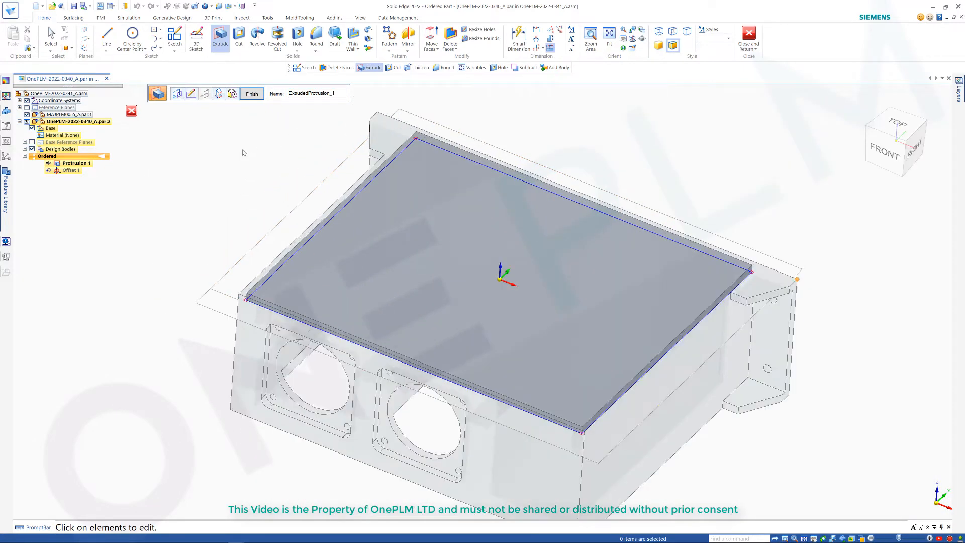
{"action": "left_click", "coordinate": [177, 94]}
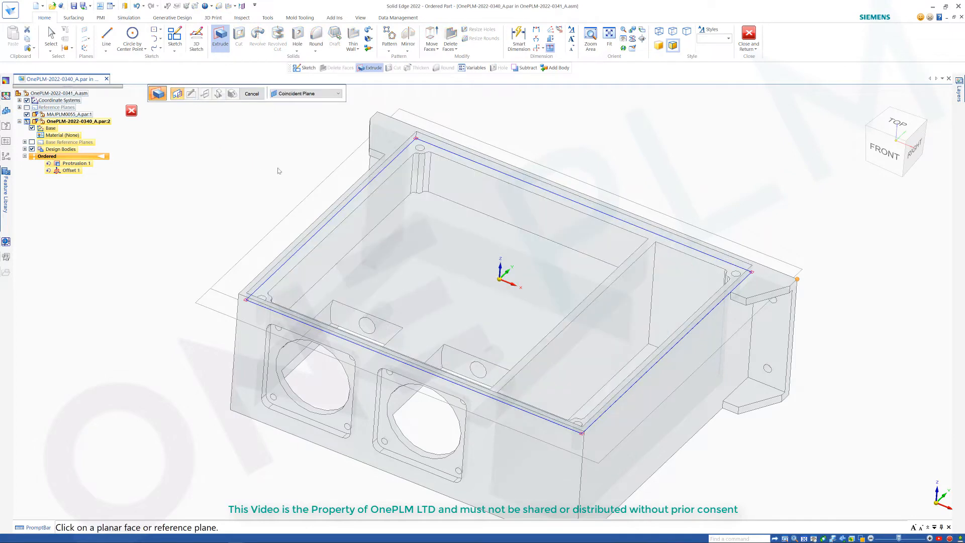
{"action": "middle_click_drag", "start_coordinate": [272, 172], "coordinate": [270, 166]}
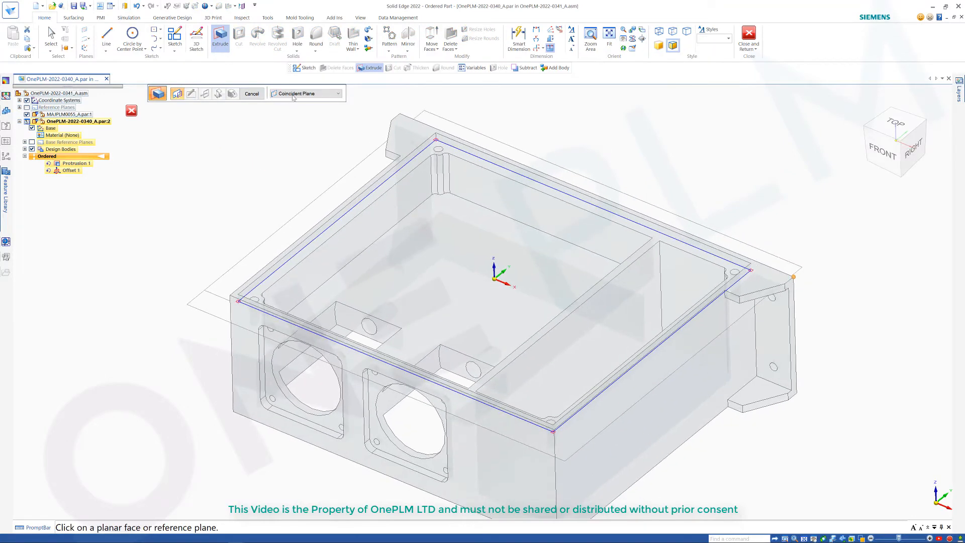
{"action": "left_click", "coordinate": [422, 166]}
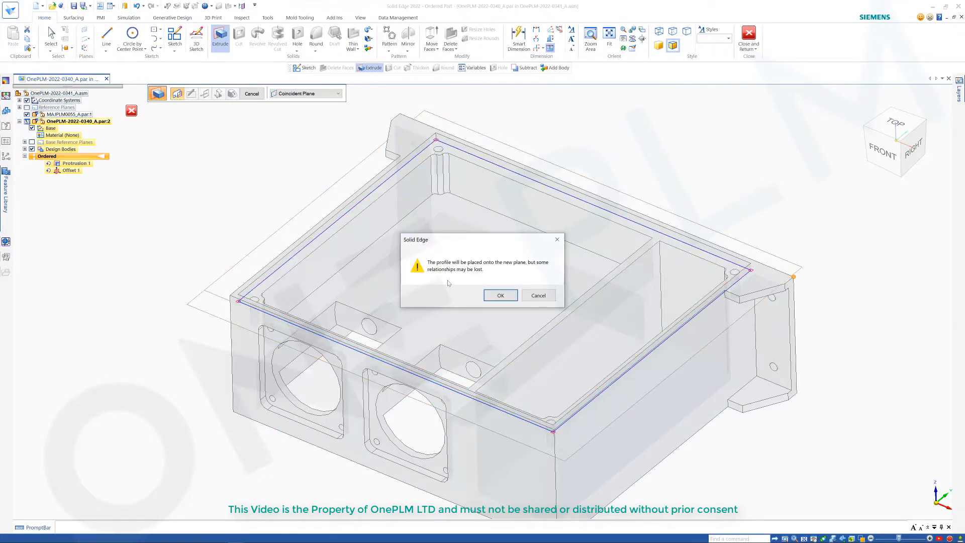
{"action": "left_click", "coordinate": [500, 296]}
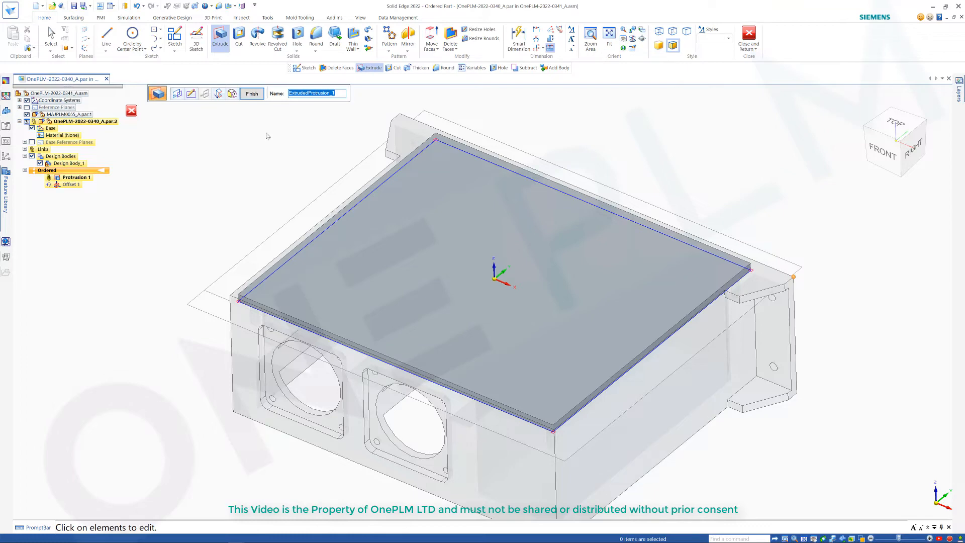
Step: Edit Protrusion 1's profile sketch and delete its existing rectangular profile
{"action": "left_click", "coordinate": [191, 95]}
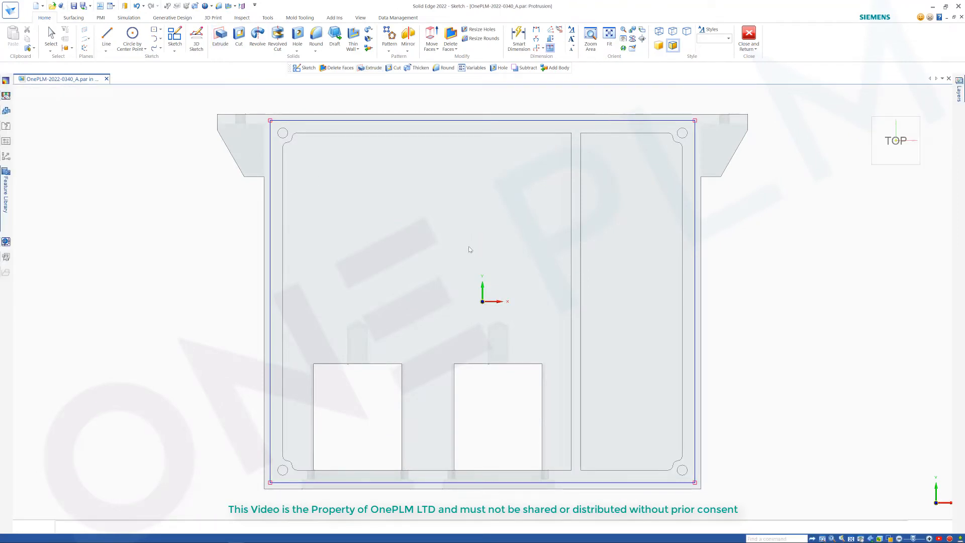
{"action": "scroll", "coordinate": [483, 197], "scroll_direction": "up", "scroll_amount": 1}
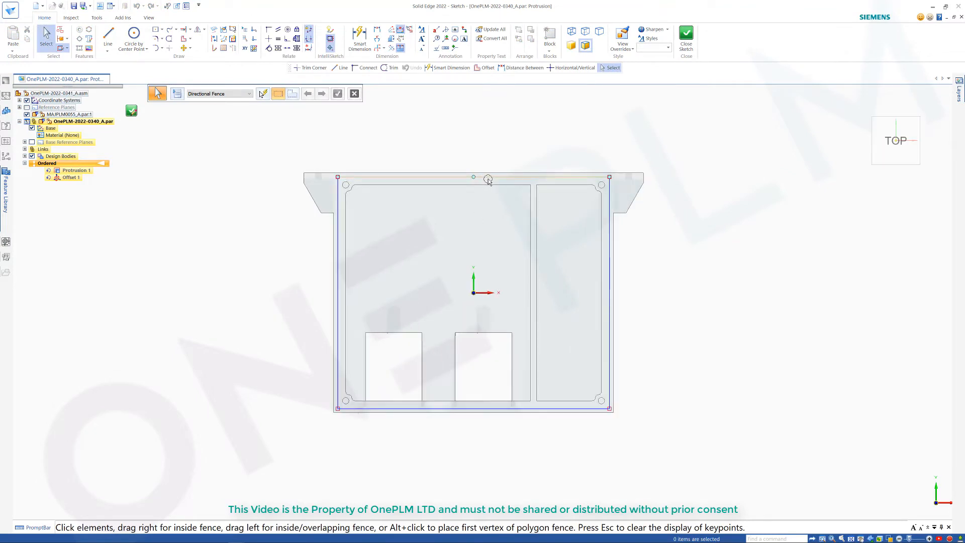
{"action": "scroll", "coordinate": [489, 182], "scroll_direction": "up", "scroll_amount": 1}
{"action": "scroll", "coordinate": [490, 184], "scroll_direction": "down", "scroll_amount": 1}
{"action": "scroll", "coordinate": [492, 188], "scroll_direction": "up", "scroll_amount": 1}
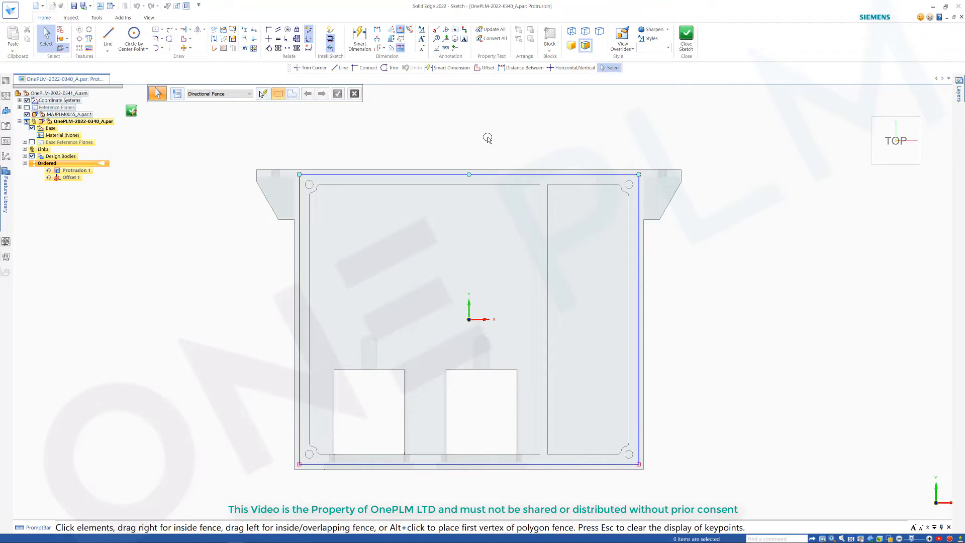
{"action": "left_click_drag", "start_coordinate": [287, 145], "coordinate": [654, 489]}
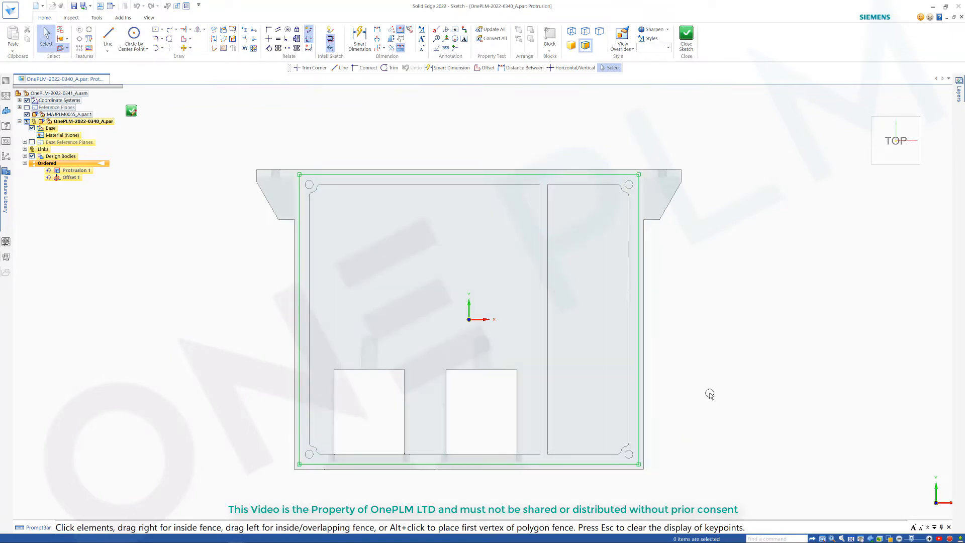
{"action": "key", "text": "Delete"}
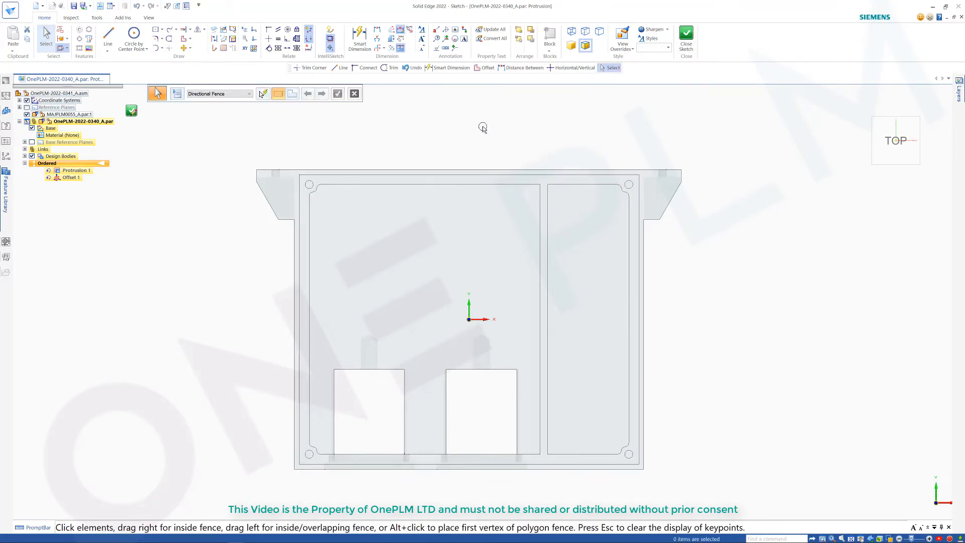
Step: Project the housing's top rim loop associatively into Protrusion 1's sketch, then close the sketch and finish the protrusion
{"action": "left_click", "coordinate": [214, 31]}
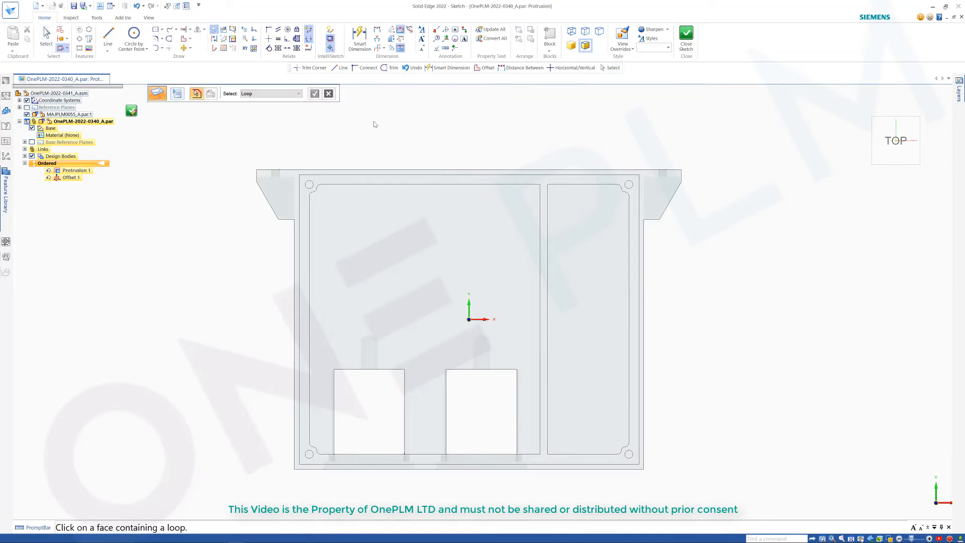
{"action": "left_click", "coordinate": [177, 94]}
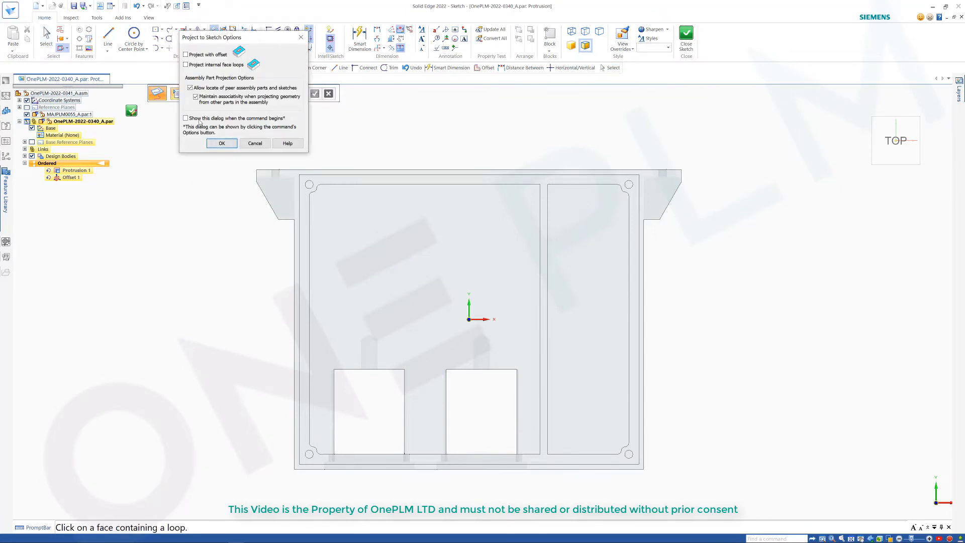
{"action": "left_click", "coordinate": [221, 144]}
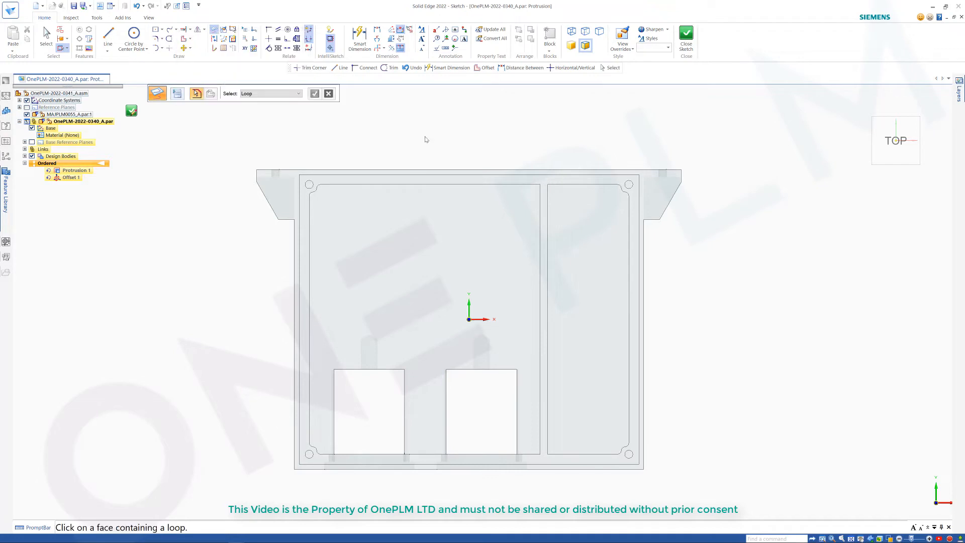
{"action": "left_click", "coordinate": [298, 94]}
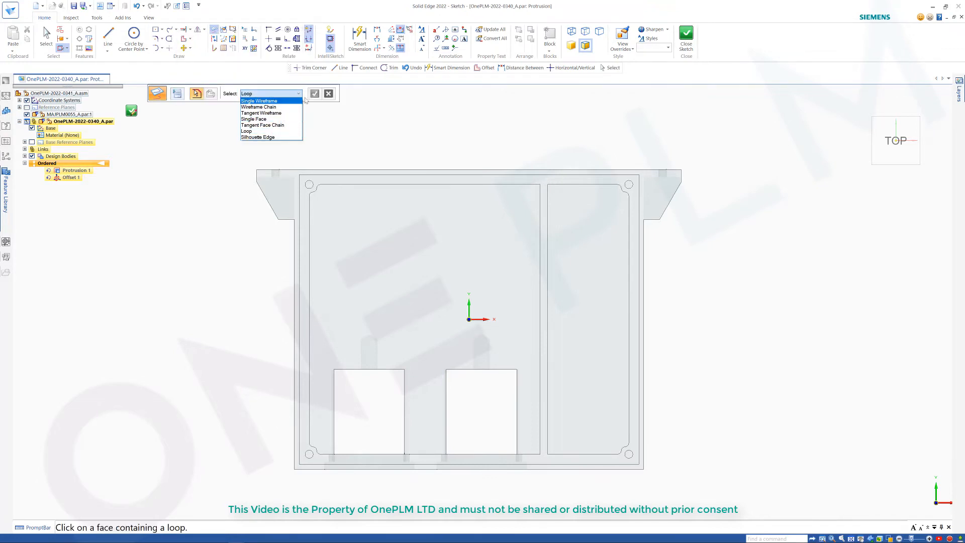
{"action": "left_click", "coordinate": [259, 131]}
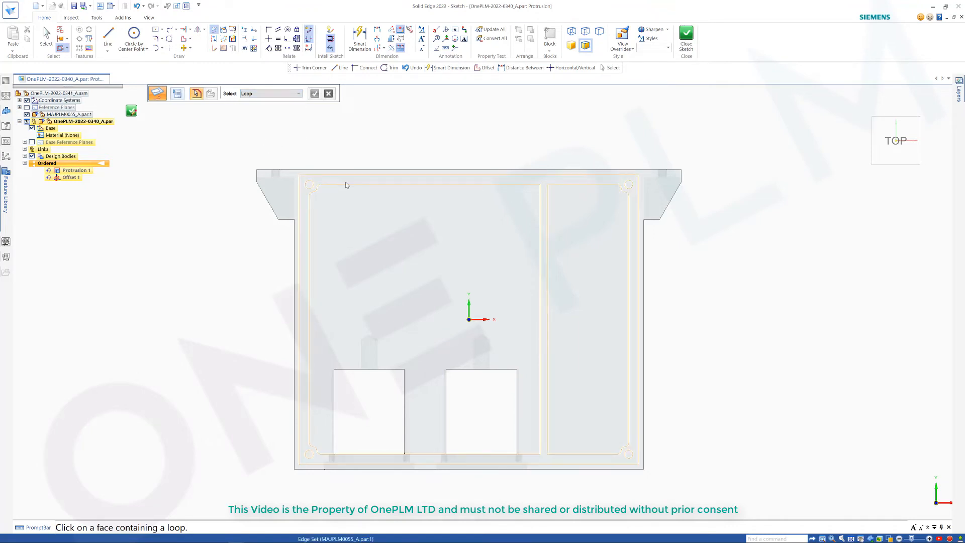
{"action": "left_click", "coordinate": [347, 177]}
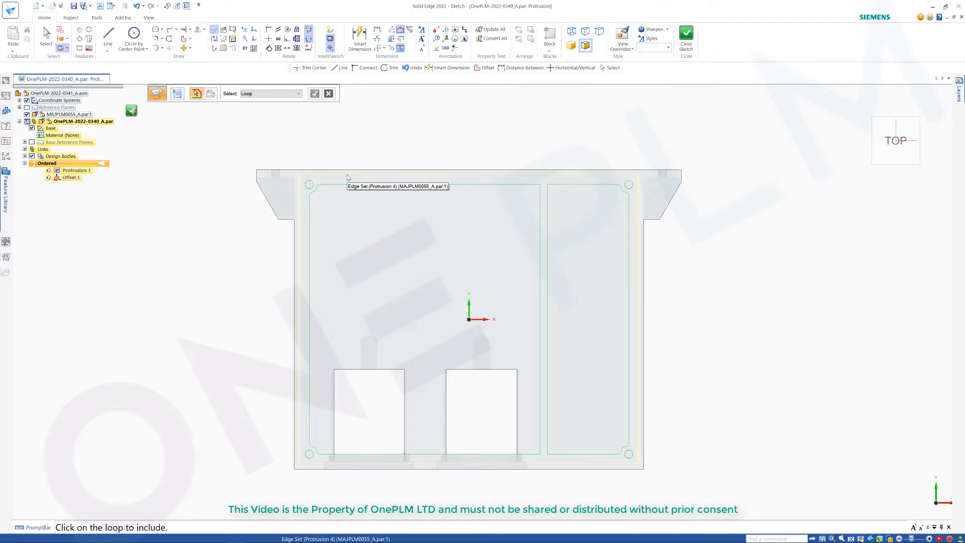
{"action": "left_click", "coordinate": [347, 177]}
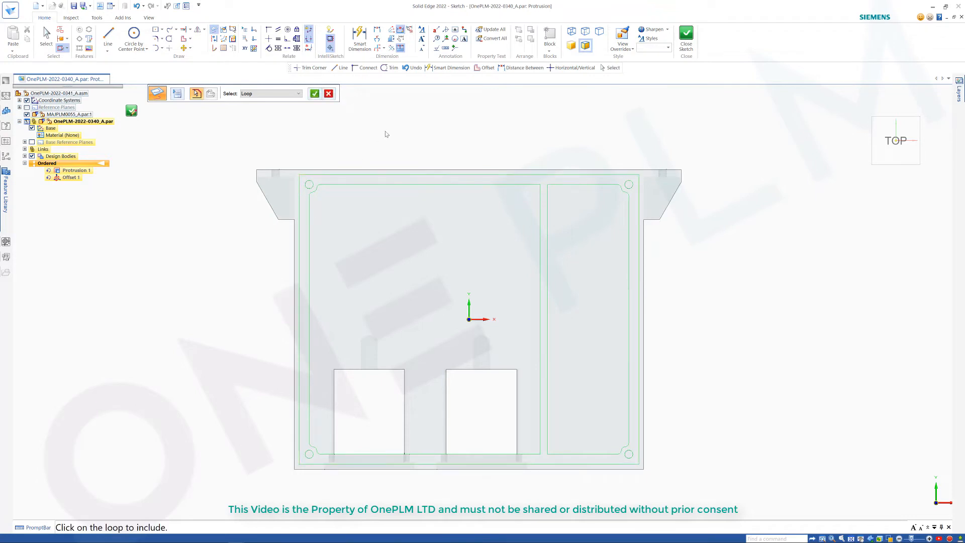
{"action": "left_click", "coordinate": [315, 93]}
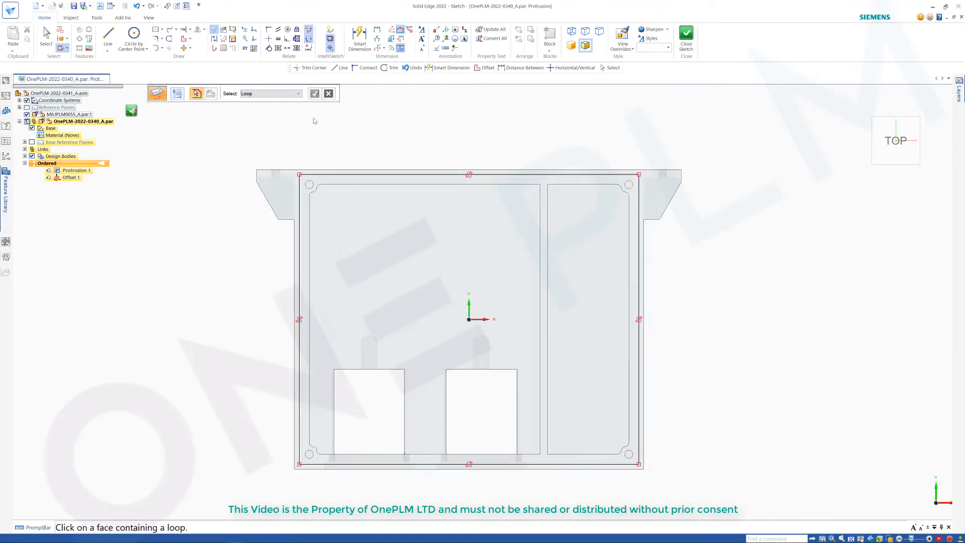
{"action": "left_click", "coordinate": [687, 38]}
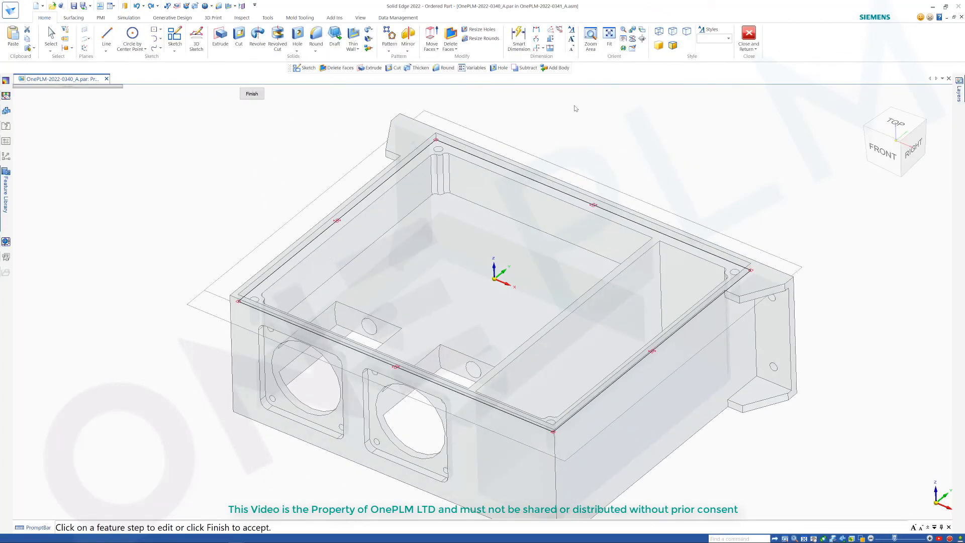
{"action": "left_click", "coordinate": [252, 93]}
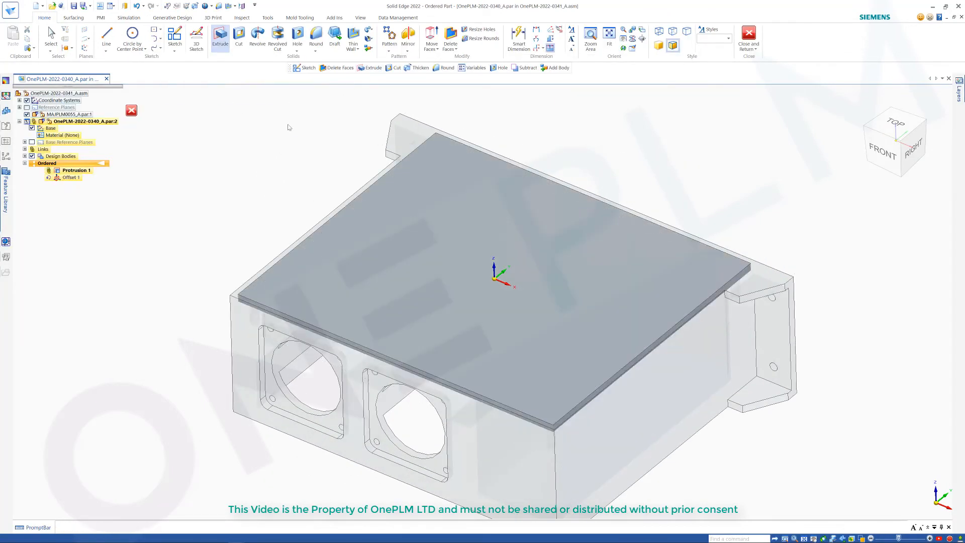
Step: Redefine Offset 1 by reselecting the cover's top face chain as its input faces
{"action": "left_click", "coordinate": [69, 177]}
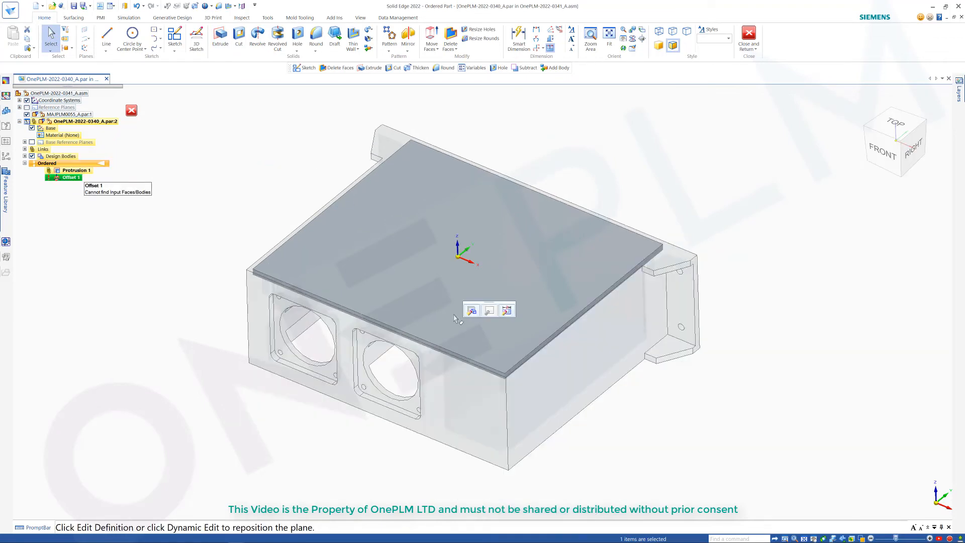
{"action": "left_click", "coordinate": [533, 138]}
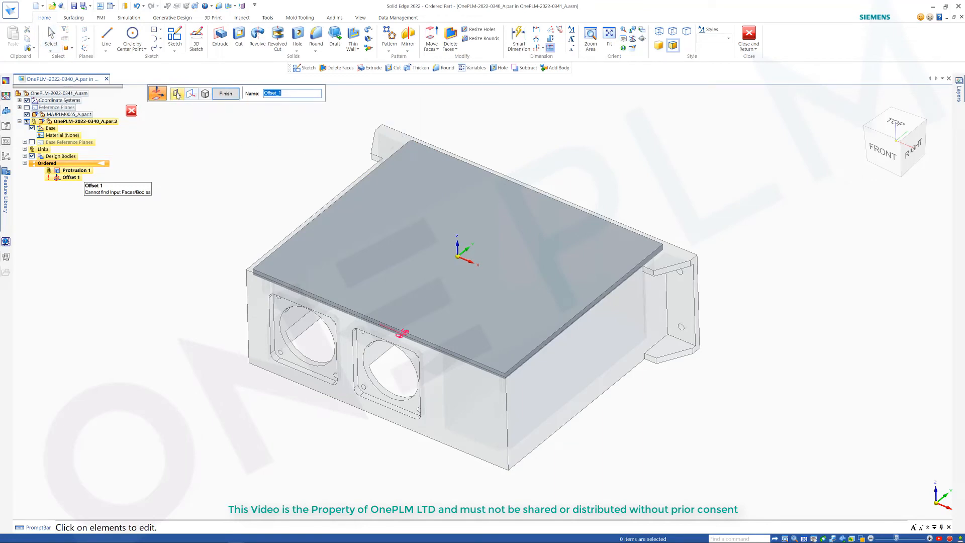
{"action": "left_click", "coordinate": [177, 95]}
{"action": "scroll", "coordinate": [225, 255], "scroll_direction": "down", "scroll_amount": 2}
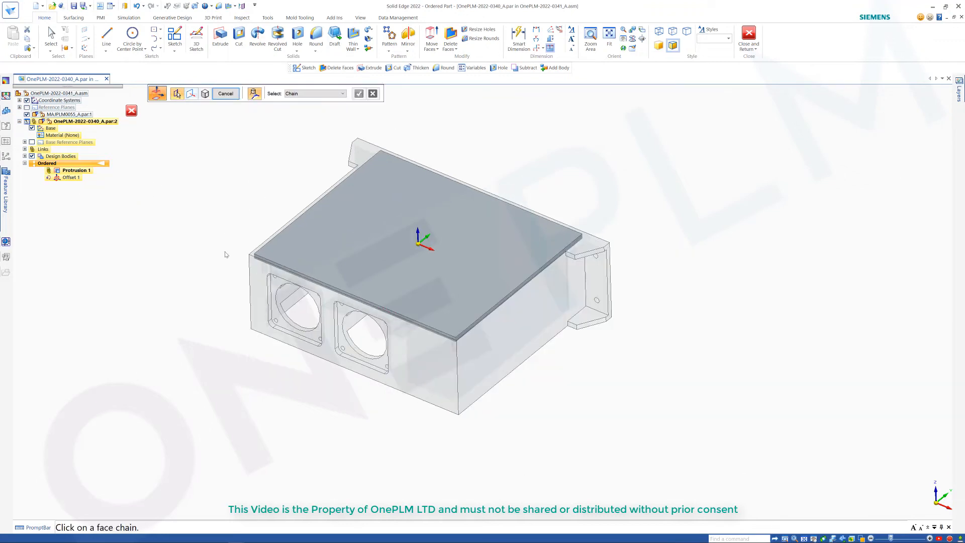
{"action": "left_click_drag", "start_coordinate": [221, 252], "coordinate": [599, 237]}
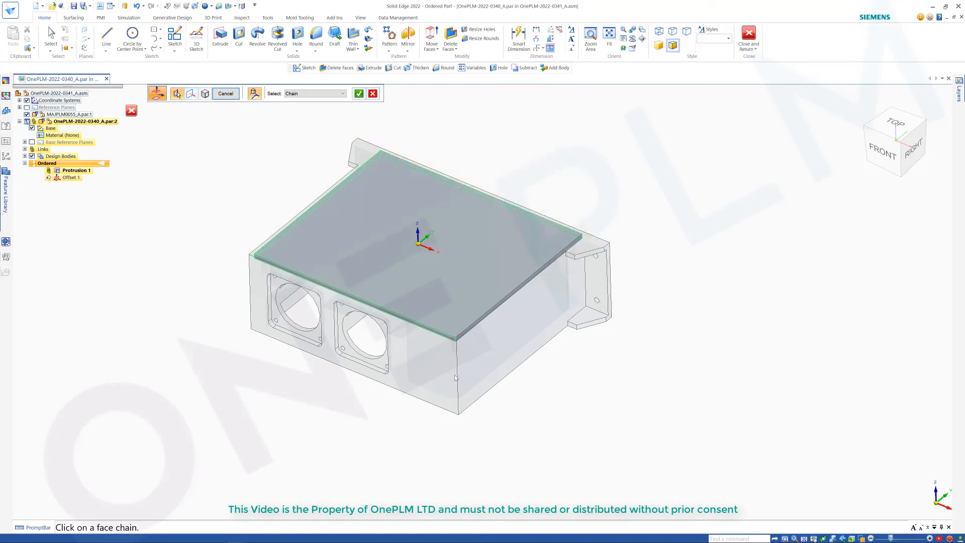
{"action": "right_click", "coordinate": [567, 166]}
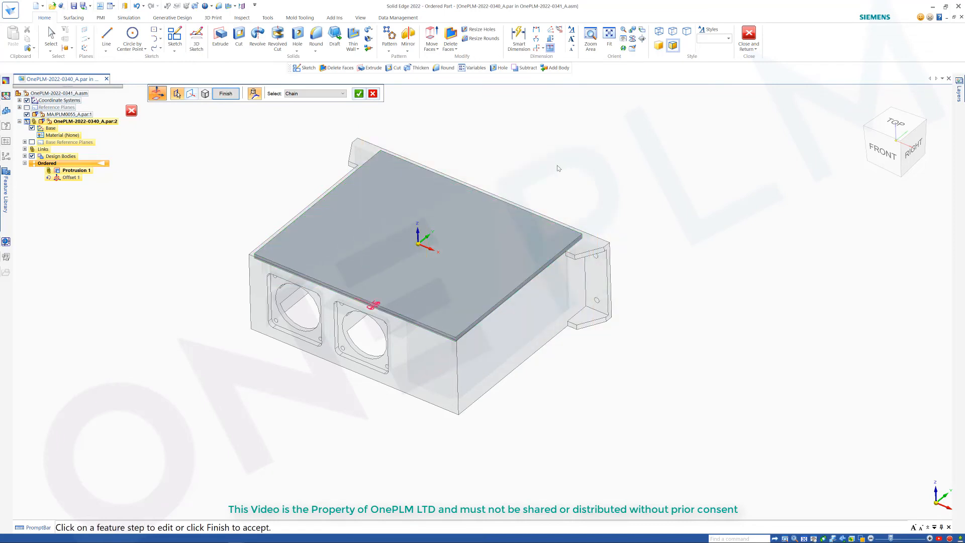
{"action": "left_click", "coordinate": [226, 94]}
Step: Close the cover part, return to the assembly and save it
{"action": "scroll", "coordinate": [503, 136], "scroll_direction": "down", "scroll_amount": 2}
{"action": "scroll", "coordinate": [510, 137], "scroll_direction": "up", "scroll_amount": 1}
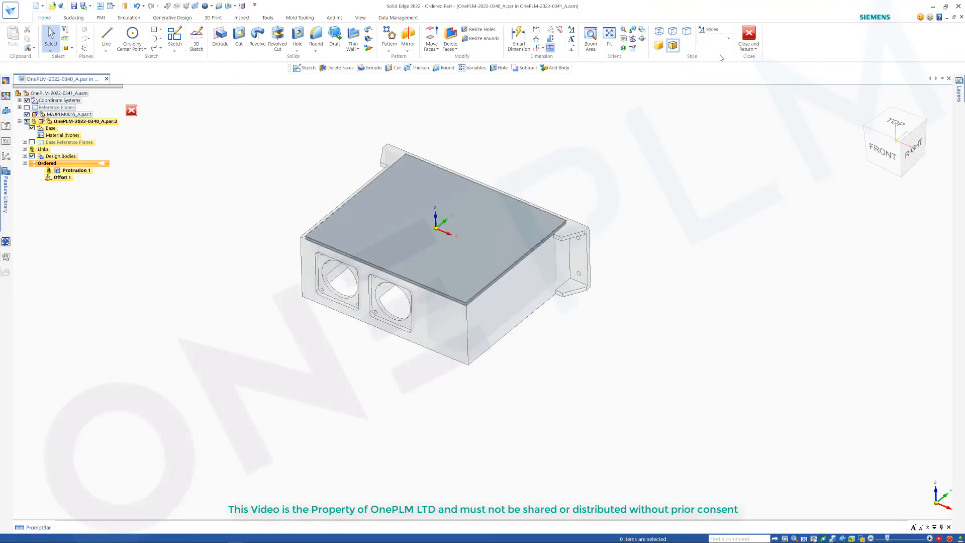
{"action": "left_click", "coordinate": [749, 34]}
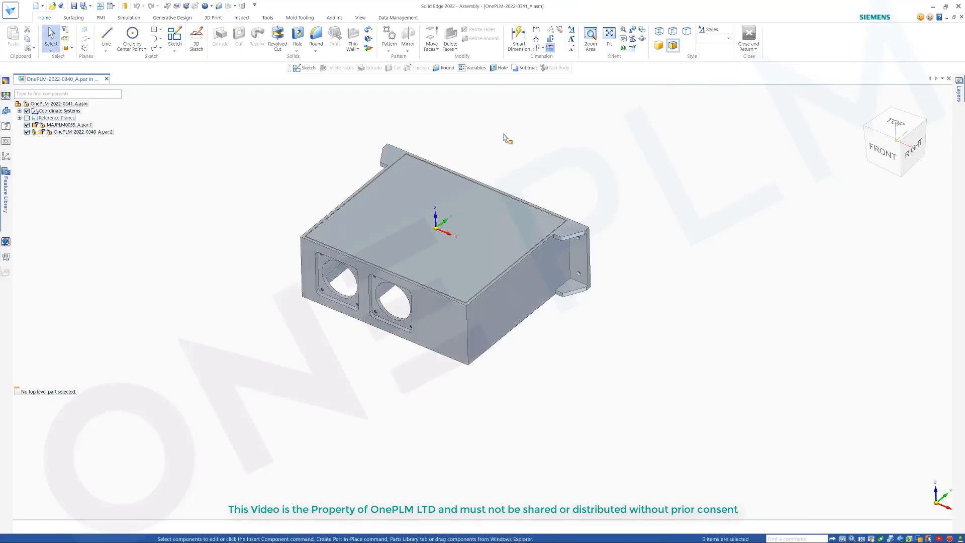
{"action": "key", "text": "ctrl+s"}
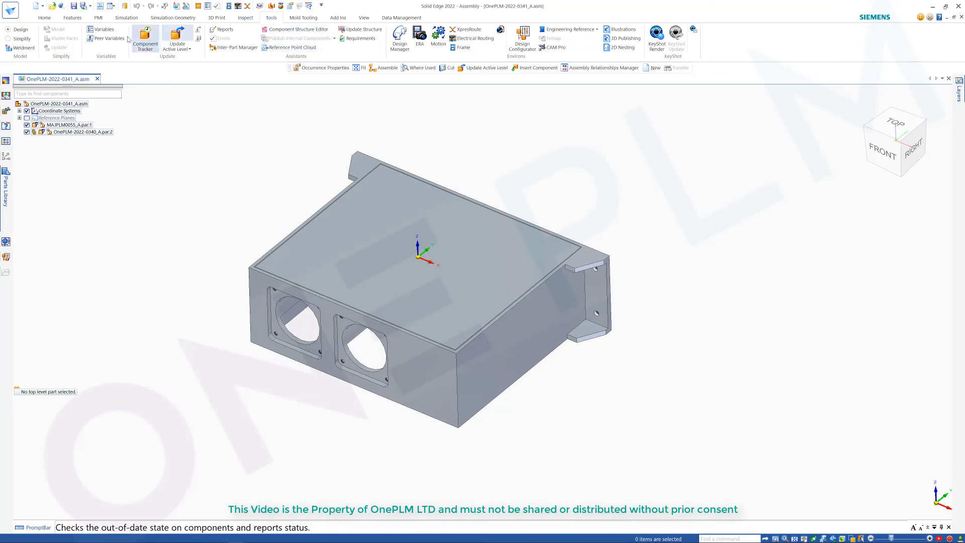
Step: Open the housing's peer variables and set V361 to 200 mm
{"action": "left_click", "coordinate": [108, 38]}
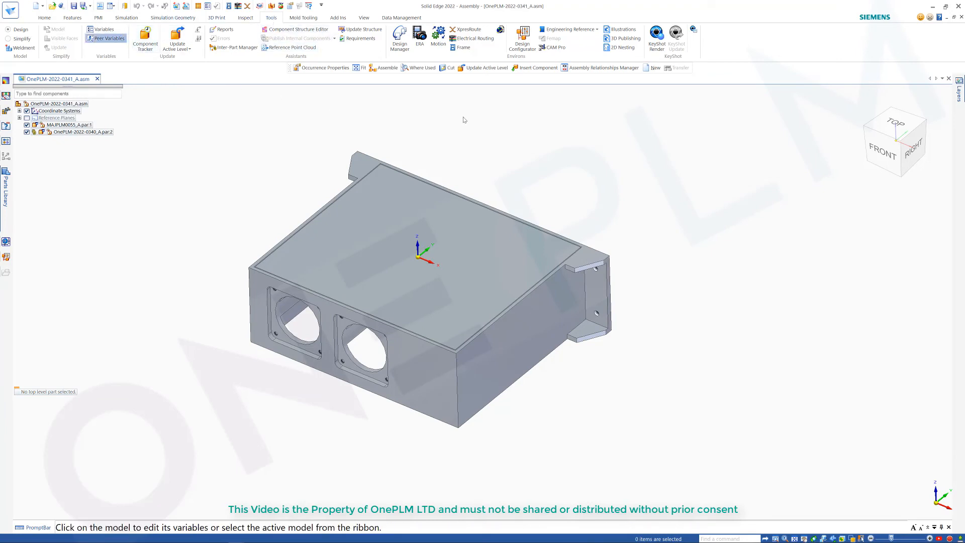
{"action": "left_click", "coordinate": [548, 297]}
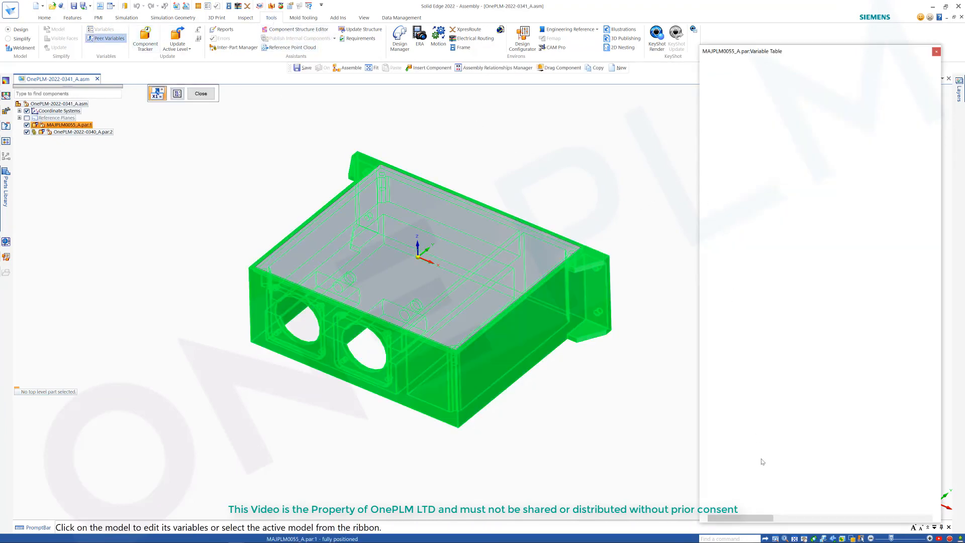
{"action": "mouse_move", "coordinate": [758, 510]}
{"action": "left_mouse_down"}
{"action": "mouse_move", "coordinate": [787, 511]}
{"action": "mouse_move", "coordinate": [758, 492]}
{"action": "left_mouse_up"}
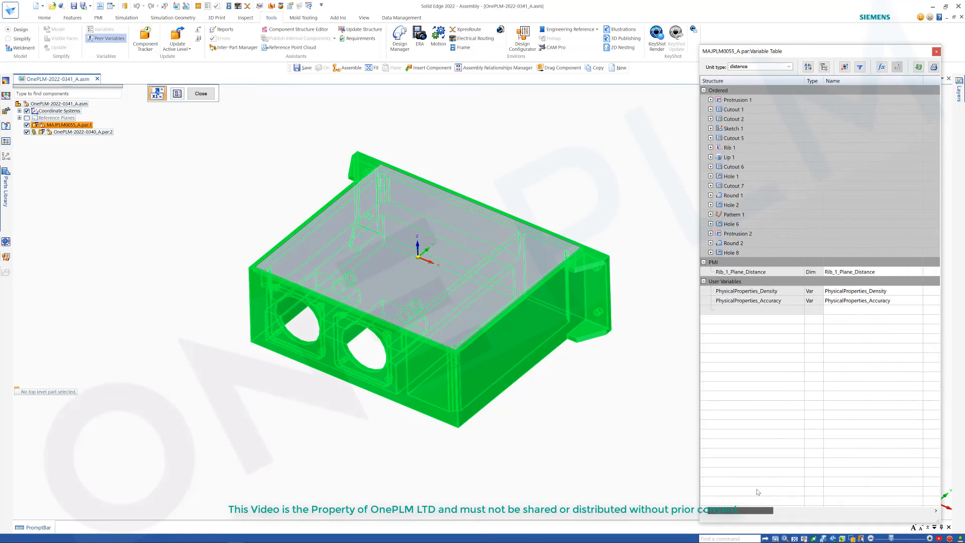
{"action": "left_click", "coordinate": [711, 100]}
{"action": "left_click_drag", "start_coordinate": [757, 511], "coordinate": [791, 512]}
{"action": "left_click", "coordinate": [818, 110]}
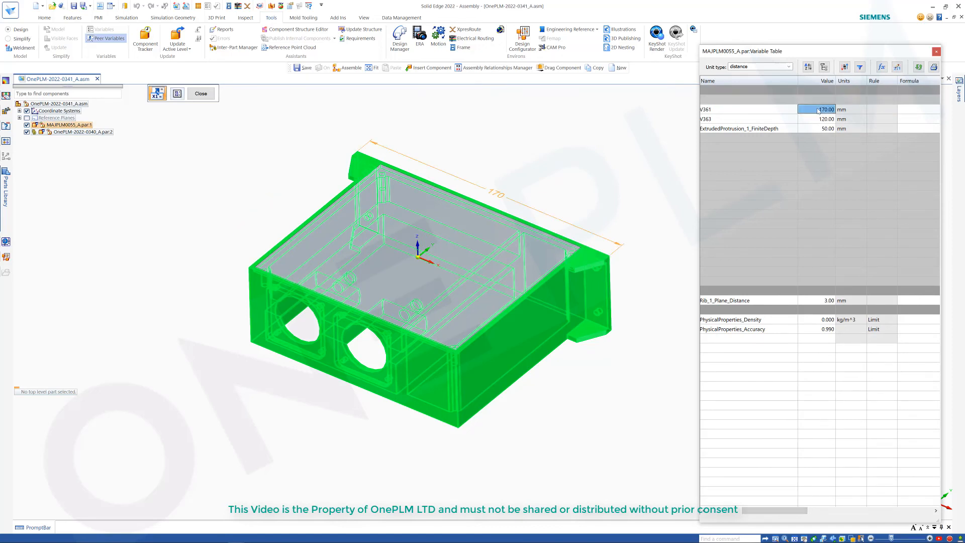
{"action": "key", "text": "Return"}
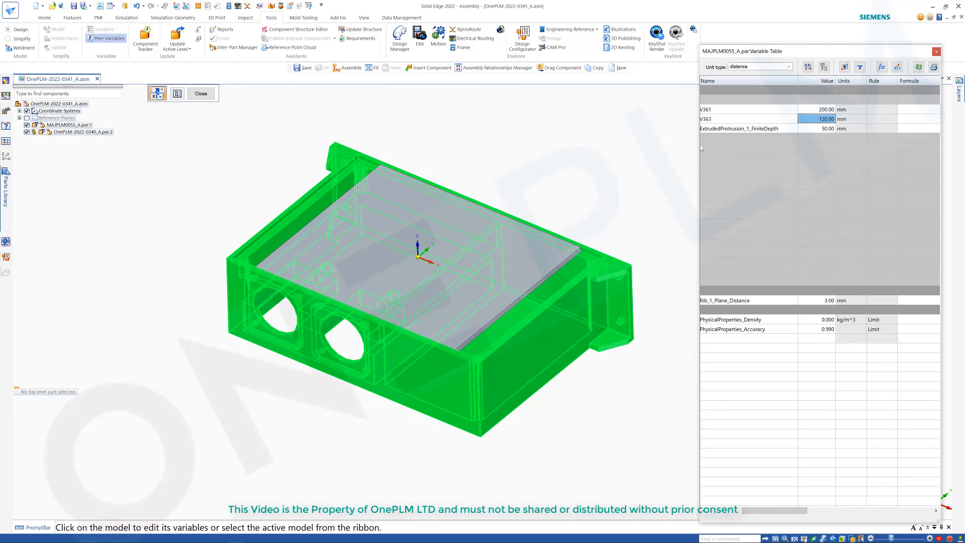
Step: Update all relationships across open documents and close the variable table
{"action": "left_click_drag", "start_coordinate": [698, 149], "coordinate": [635, 150]}
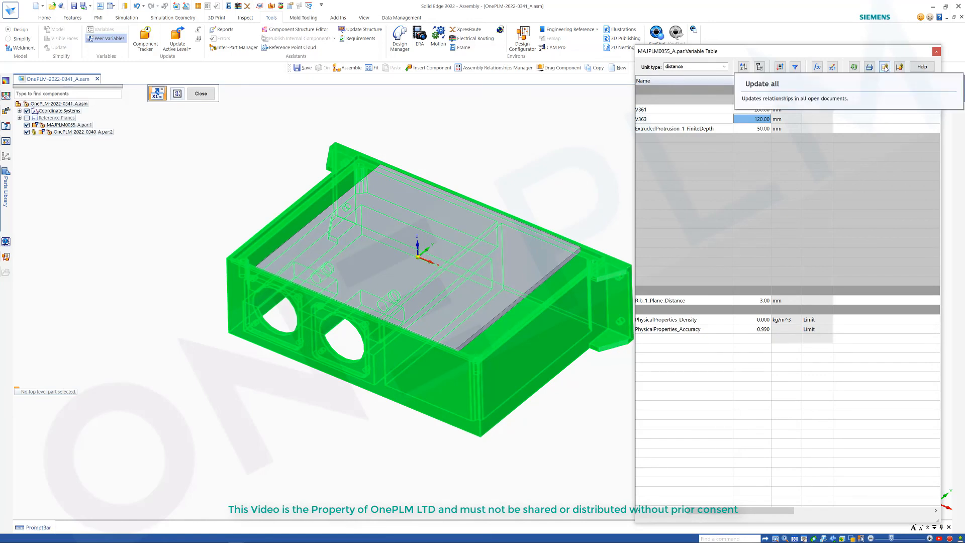
{"action": "left_click", "coordinate": [886, 69]}
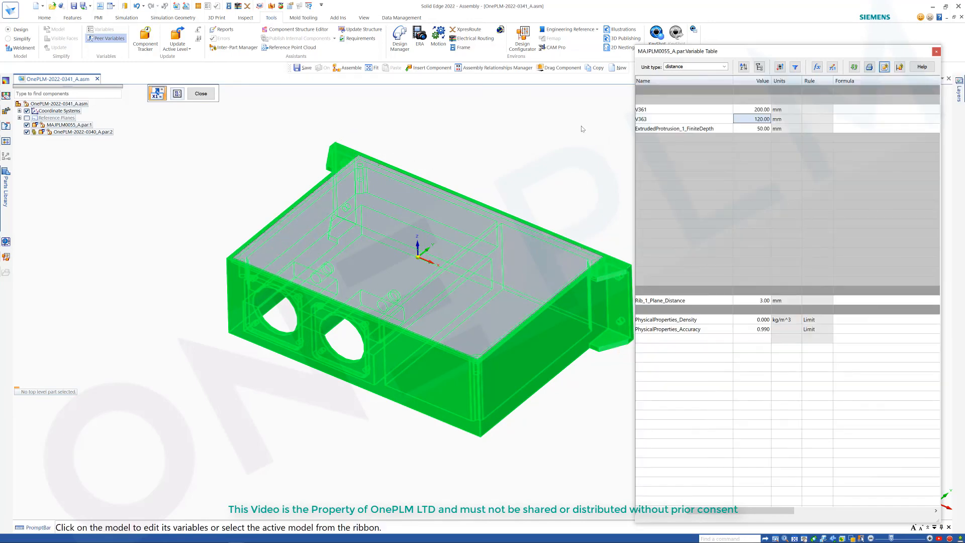
{"action": "scroll", "coordinate": [506, 151], "scroll_direction": "down", "scroll_amount": 2}
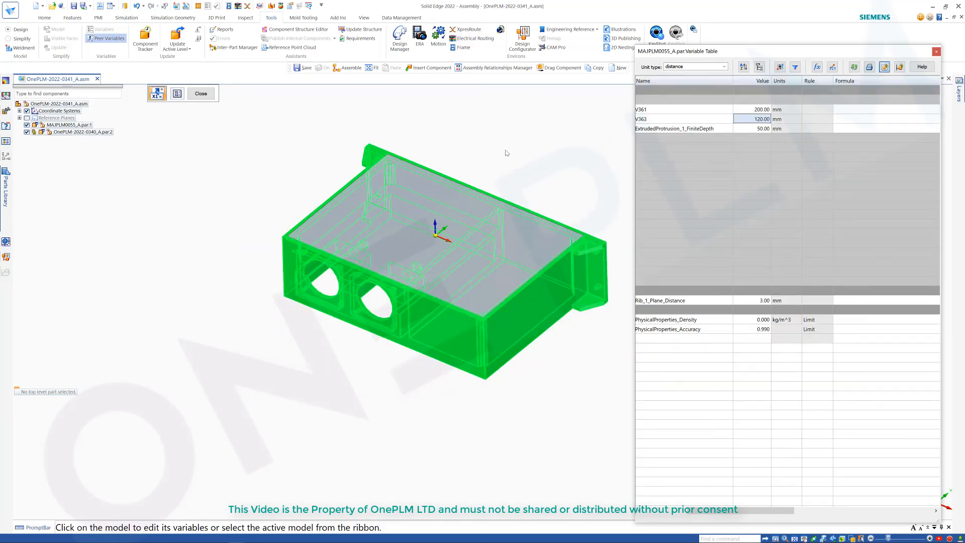
{"action": "left_click", "coordinate": [207, 97]}
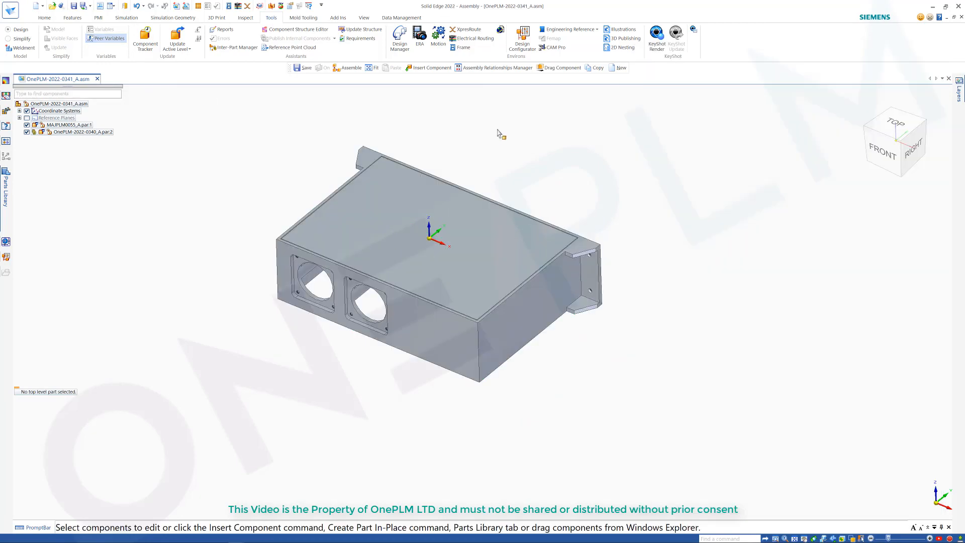
{"action": "mouse_move", "coordinate": [506, 144]}
{"action": "middle_mouse_down"}
{"action": "mouse_move", "coordinate": [501, 173]}
{"action": "mouse_move", "coordinate": [503, 148]}
{"action": "mouse_move", "coordinate": [444, 135]}
{"action": "mouse_move", "coordinate": [462, 141]}
{"action": "mouse_move", "coordinate": [465, 128]}
{"action": "mouse_move", "coordinate": [489, 151]}
{"action": "middle_mouse_up"}
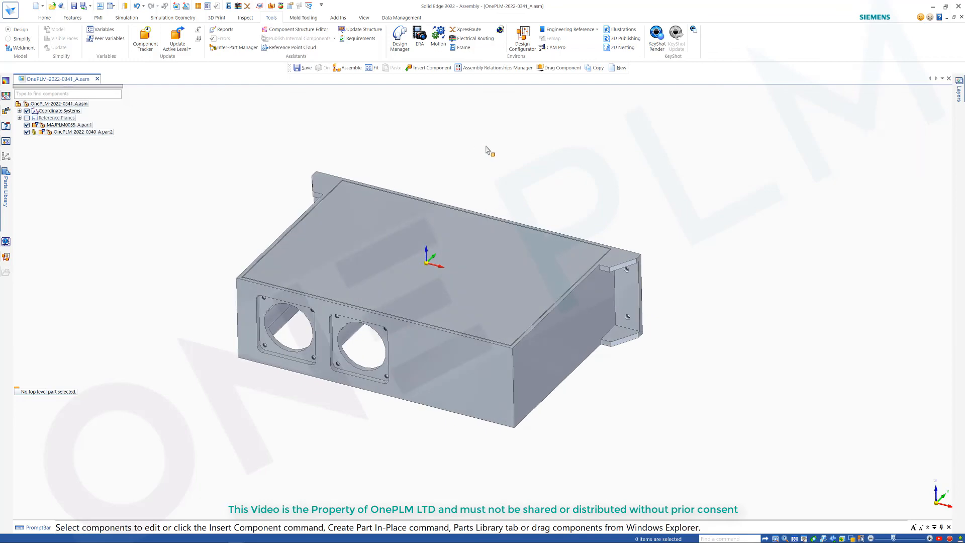
{"action": "scroll", "coordinate": [489, 151], "scroll_direction": "down", "scroll_amount": 2}
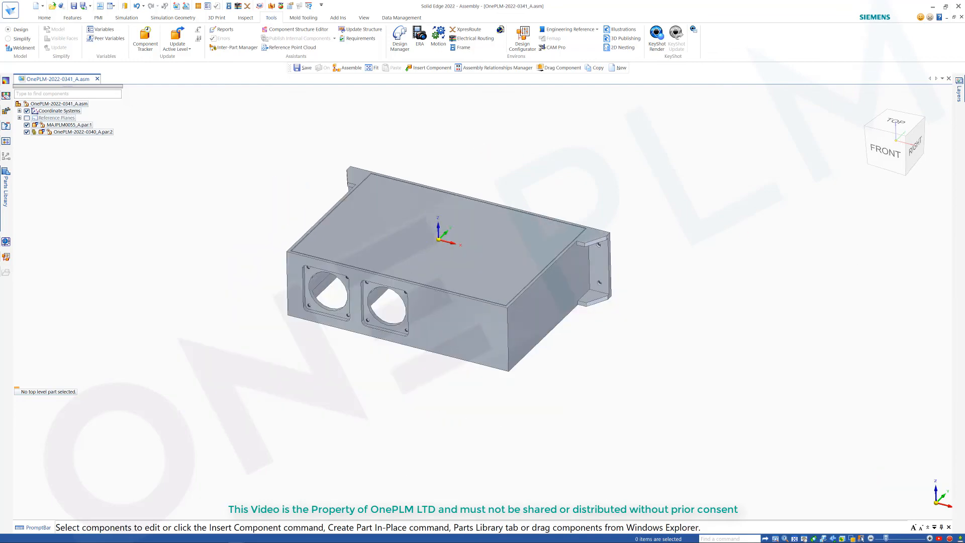